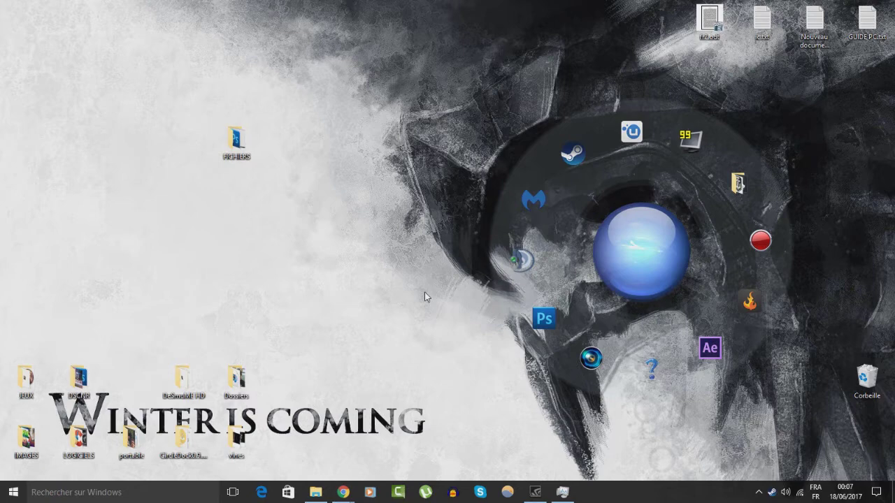
# Step: Reposition the FICHIERS folder on the desktop and start adding it to an archive
pyautogui.moveTo(235, 139)
pyautogui.mouseDown()
pyautogui.moveTo(414, 100)
pyautogui.moveTo(289, 203)
pyautogui.moveTo(237, 148)
pyautogui.mouseUp()
pyautogui.click(306, 138)
pyautogui.rightClick(246, 150)
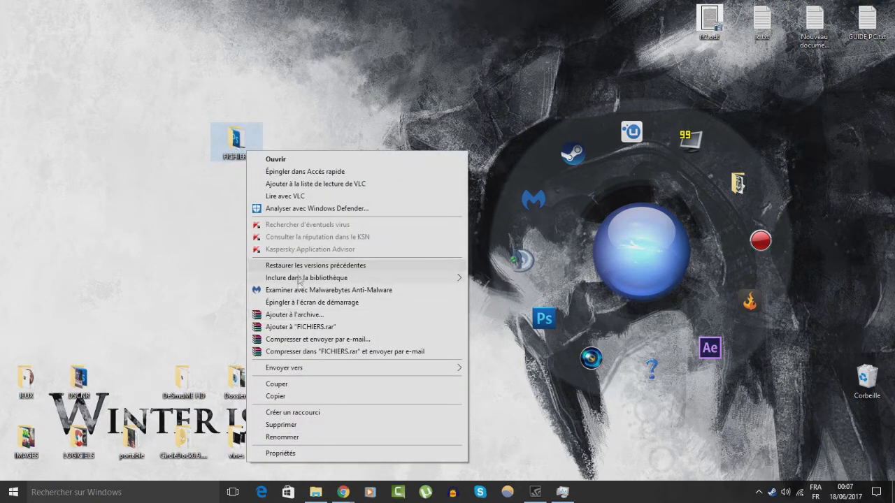
pyautogui.click(299, 315)
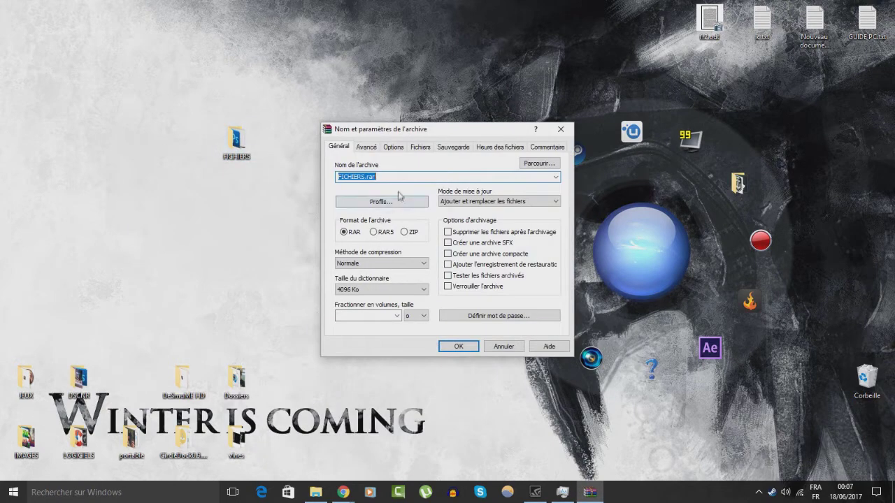
# Step: Keep the archive name FICHIERS.rar in RAR format and bring up password entry
pyautogui.click(401, 176)
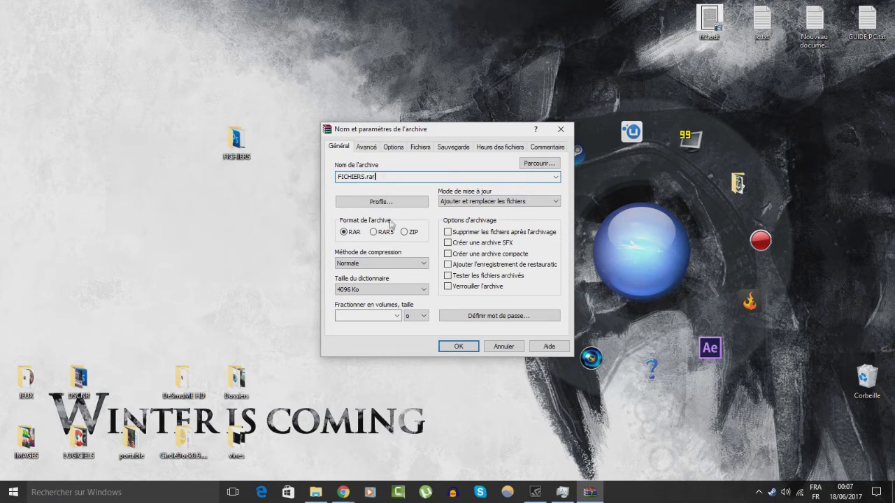
pyautogui.click(409, 233)
pyautogui.click(359, 235)
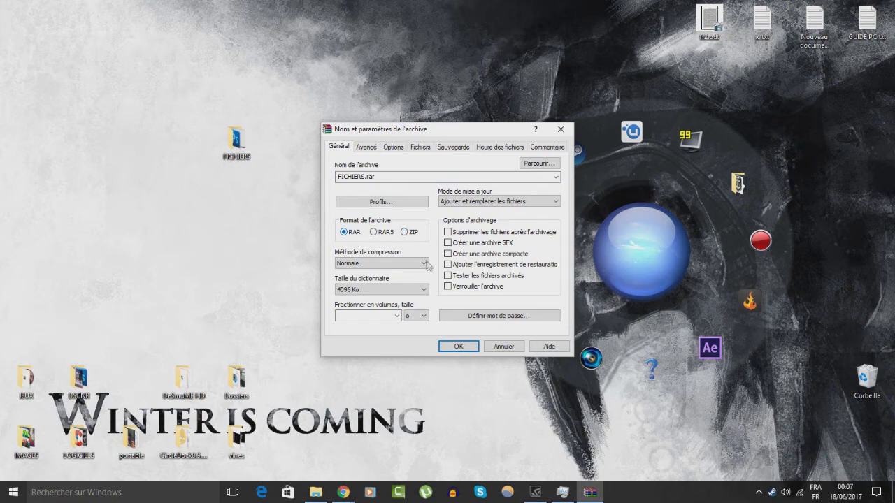
pyautogui.click(481, 316)
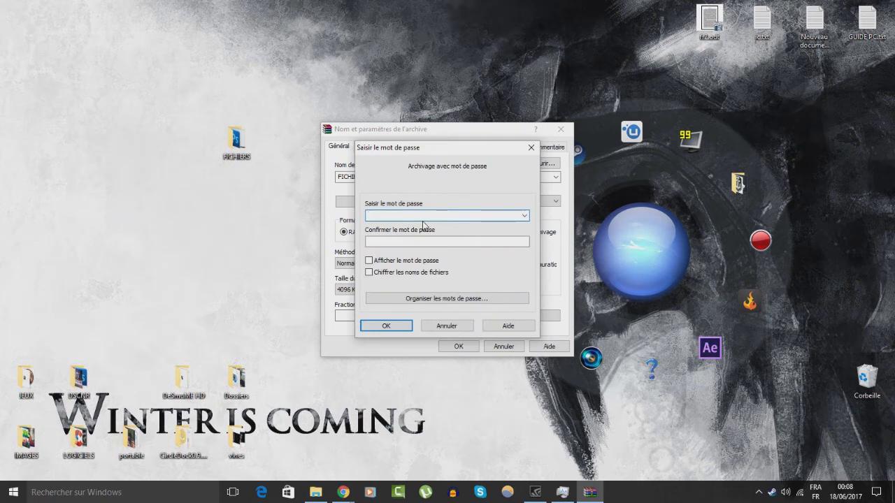
# Step: Enter and confirm the archive password, then show it in plain text
pyautogui.write('********')
pyautogui.click(451, 243)
pyautogui.write('***')
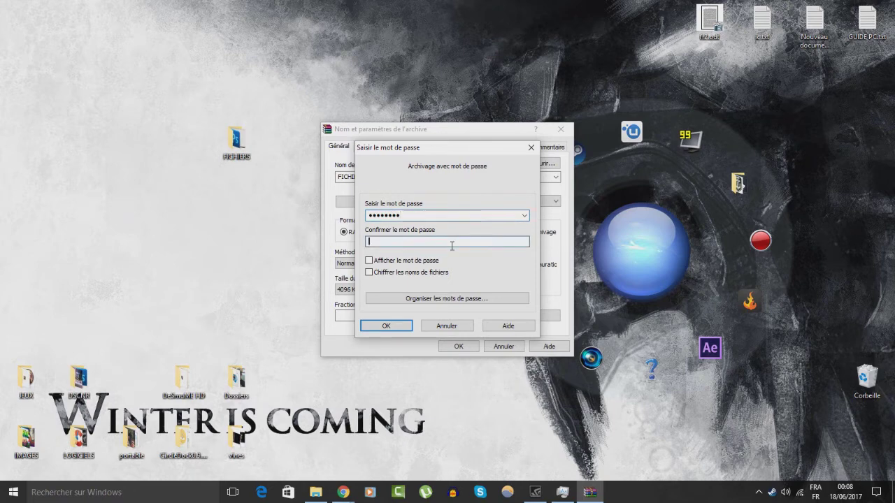
pyautogui.write('*****')
pyautogui.click(419, 261)
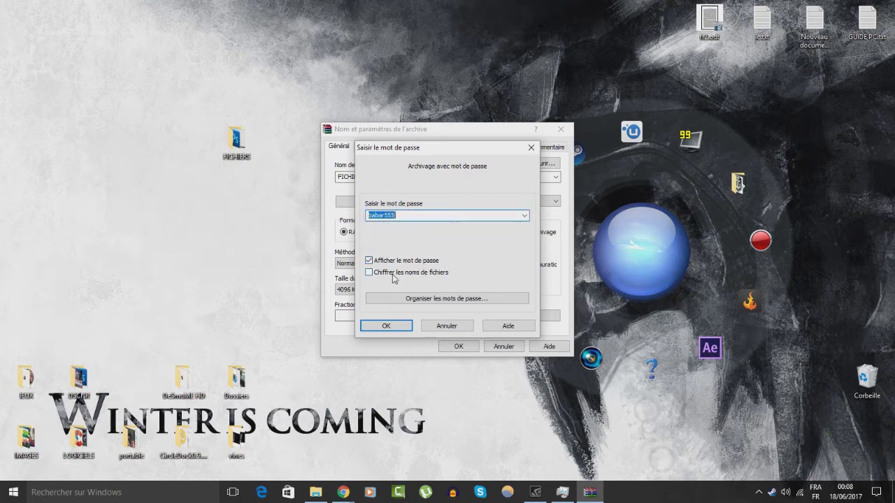
# Step: View the saved passwords manager without changes, then accept the archive password
pyautogui.click(409, 298)
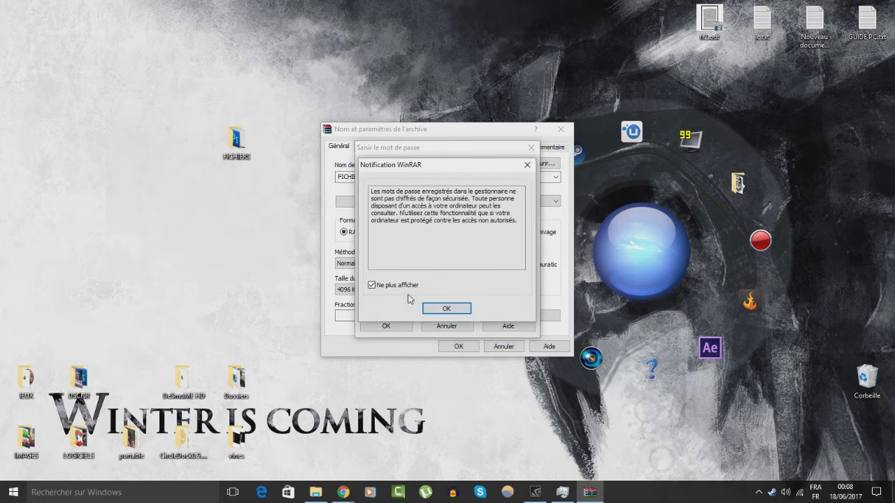
pyautogui.click(434, 309)
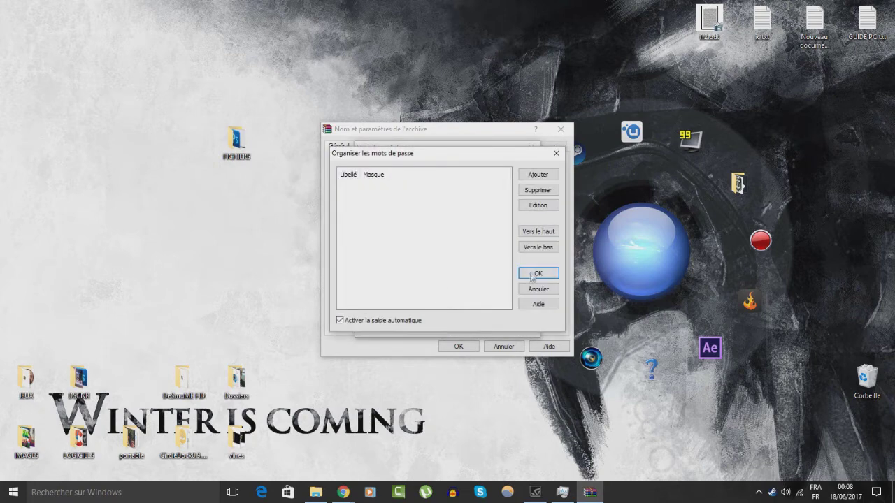
pyautogui.click(556, 153)
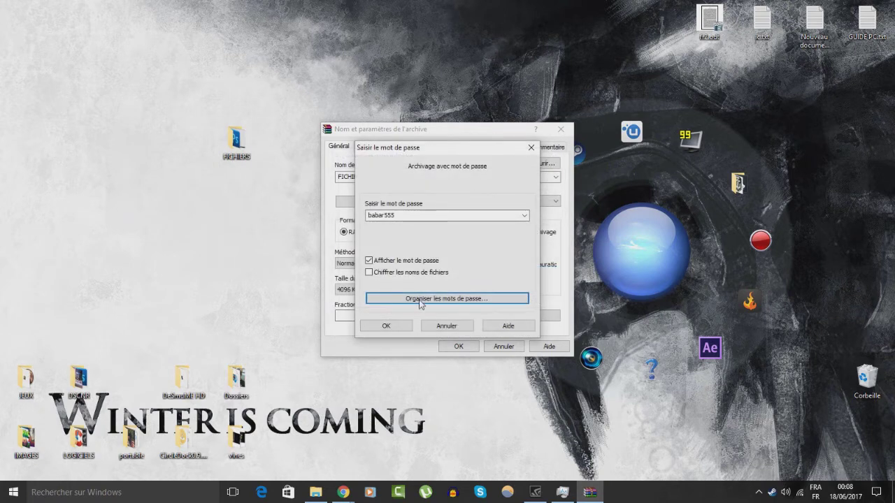
pyautogui.click(410, 323)
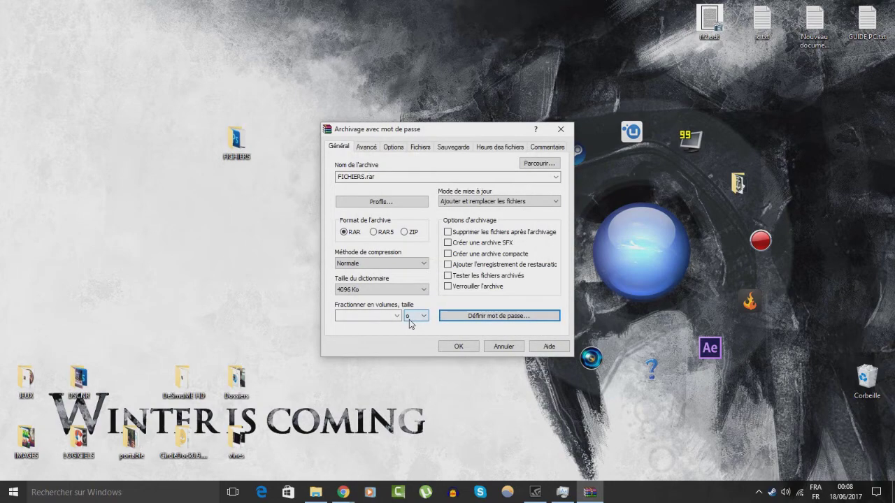
# Step: Build FICHIERS.rar, place its icon beside the FICHIERS folder, and open the archive
pyautogui.click(475, 350)
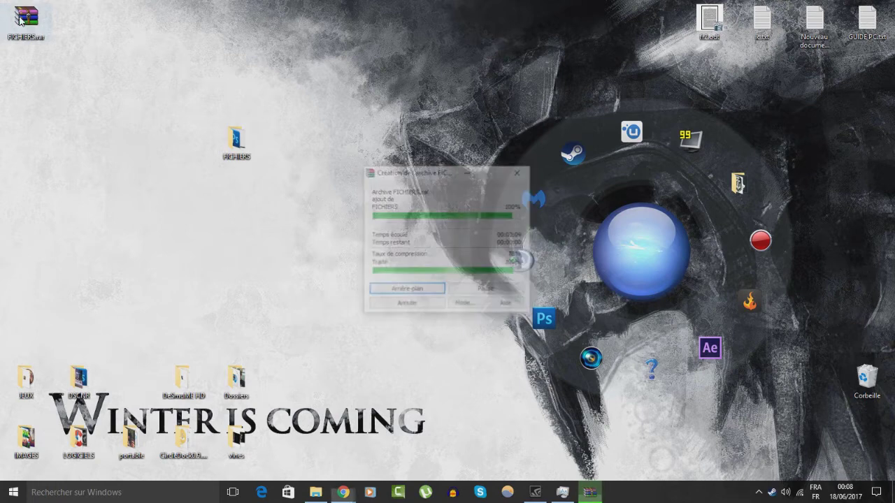
pyautogui.moveTo(23, 14); pyautogui.dragTo(131, 140)
pyautogui.doubleClick(140, 143)
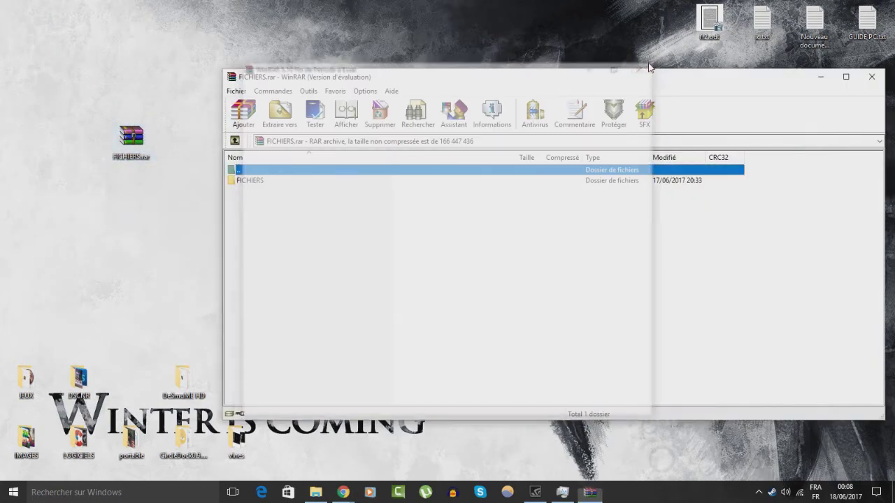
# Step: Browse the archive's FICHIERS folder and try extracting it, dismissing the password prompt
pyautogui.click(280, 183)
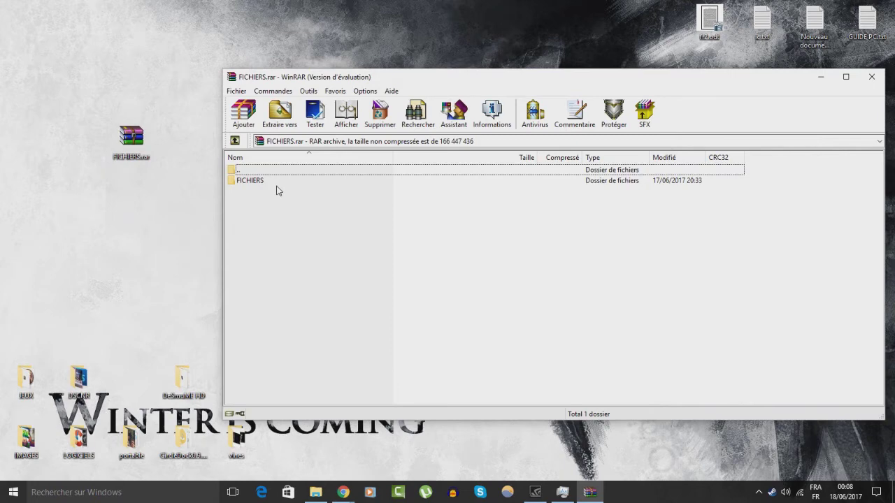
pyautogui.doubleClick(279, 183)
pyautogui.doubleClick(276, 170)
pyautogui.click(258, 198)
pyautogui.click(257, 184)
pyautogui.moveTo(257, 183); pyautogui.dragTo(189, 196)
pyautogui.click(636, 154)
# Step: Try opening Sans titre.wmv, cancel its password prompt, and return into FICHIERS
pyautogui.doubleClick(316, 183)
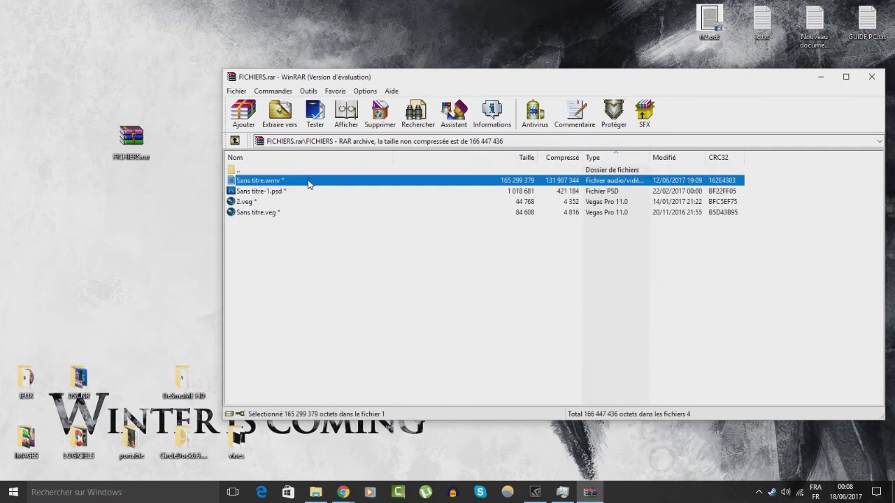
pyautogui.doubleClick(310, 182)
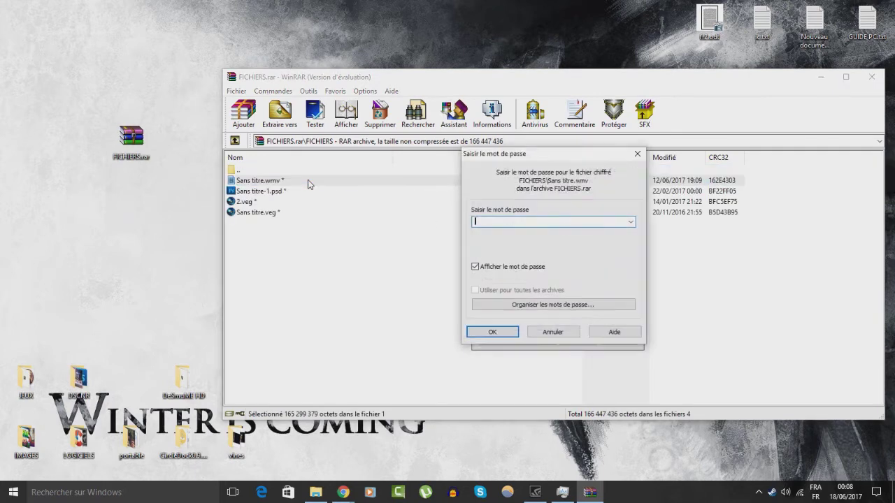
pyautogui.click(637, 155)
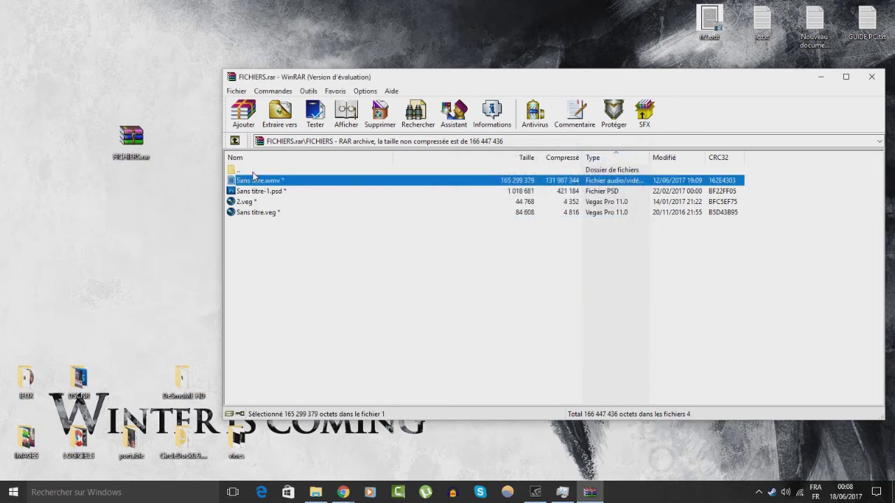
pyautogui.doubleClick(253, 172)
pyautogui.doubleClick(257, 181)
# Step: Drag FICHIERS to the desktop, enter the archive password, and skip already-existing files
pyautogui.doubleClick(250, 174)
pyautogui.moveTo(256, 180); pyautogui.dragTo(154, 240)
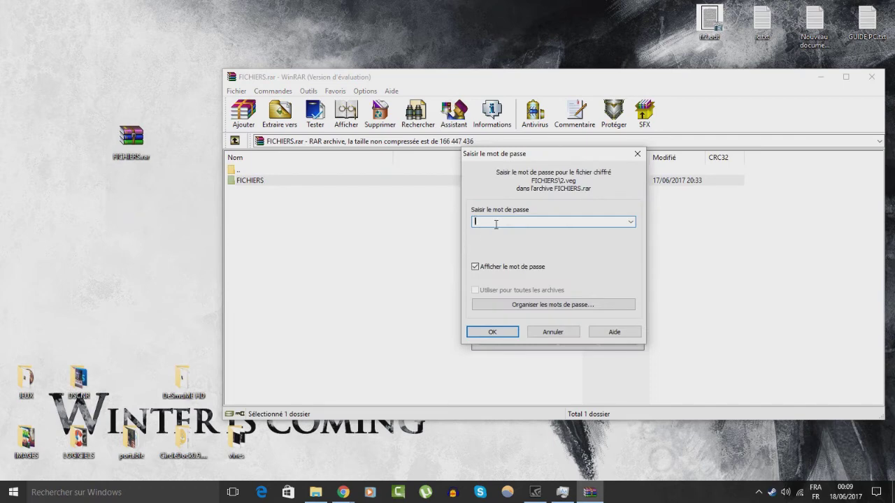
pyautogui.press('Return')
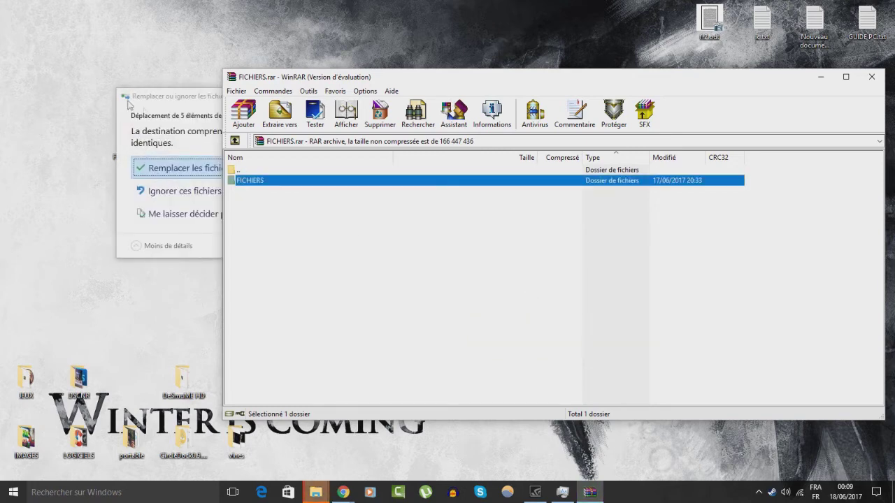
pyautogui.click(140, 93)
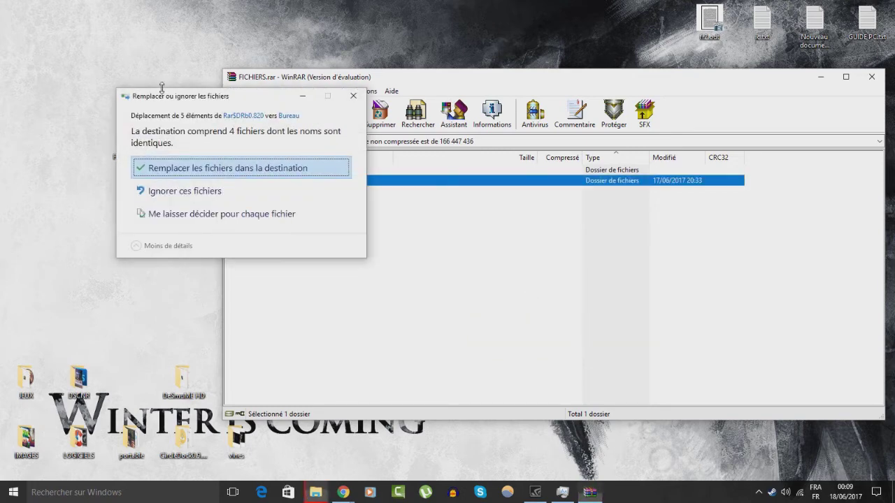
pyautogui.click(231, 192)
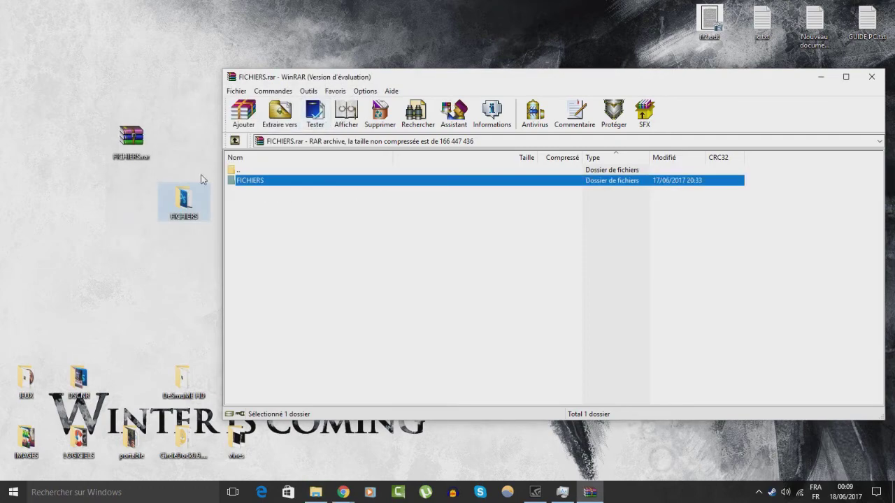
# Step: Close the WinRAR window to reveal FICHIERS.rar beside the extracted folder
pyautogui.click(871, 77)
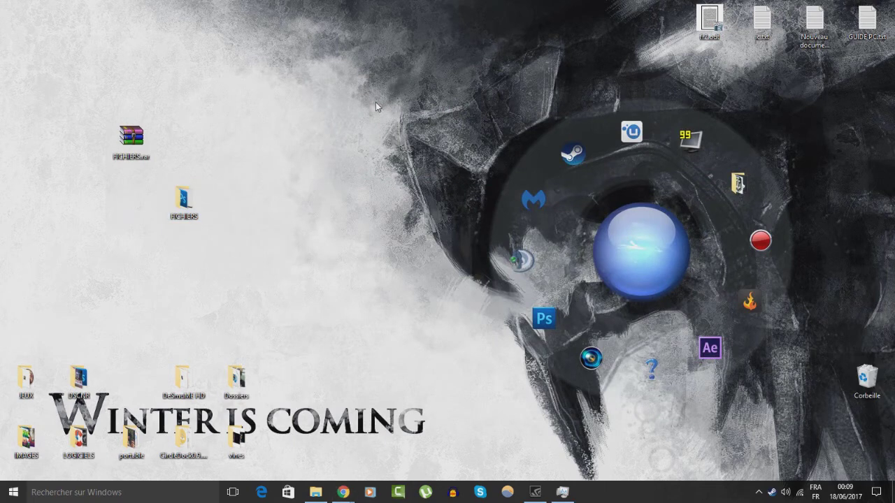